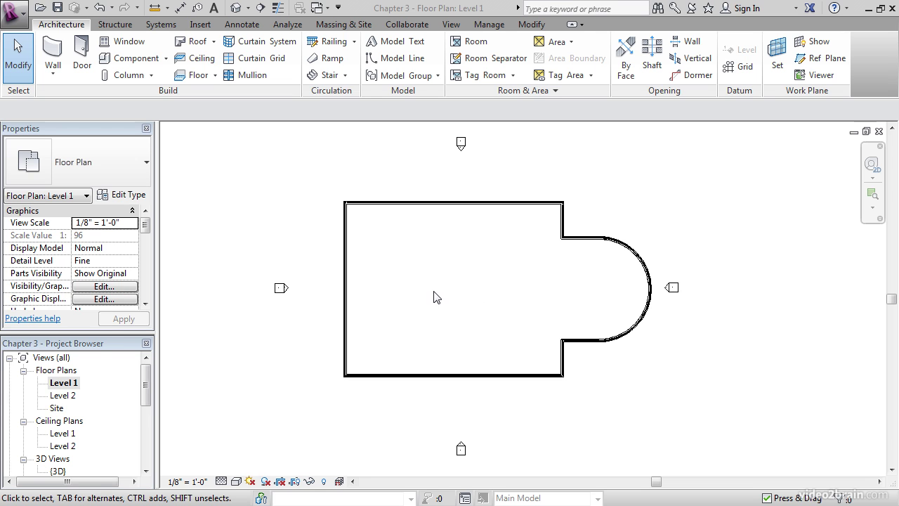
# On the Level 1 plan, draw a horizontal reference plane from the west wall midpoint past the east side
pyautogui.click(71, 386)
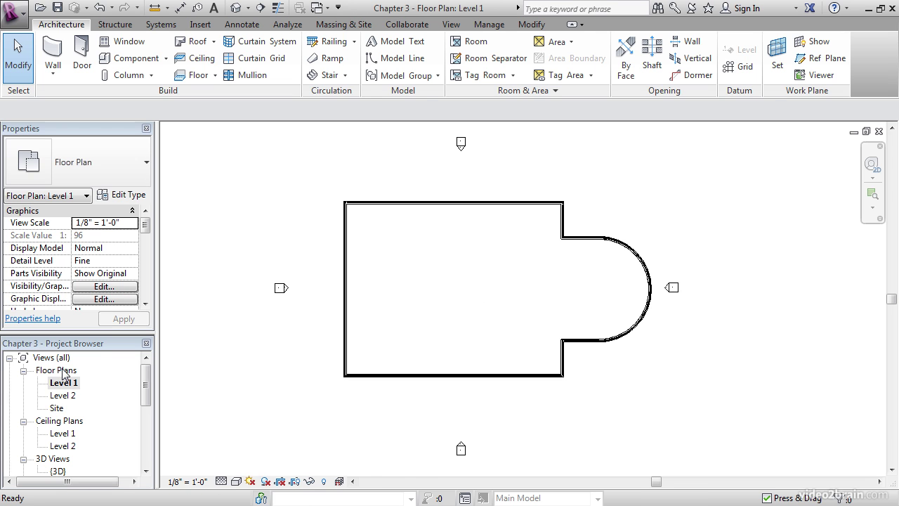
pyautogui.moveTo(418, 286); pyautogui.dragTo(401, 284, button='middle')
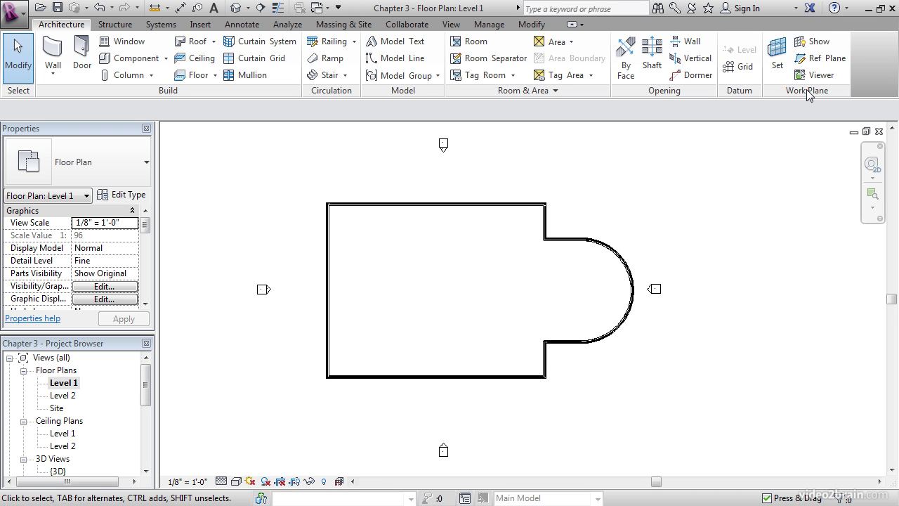
pyautogui.click(820, 57)
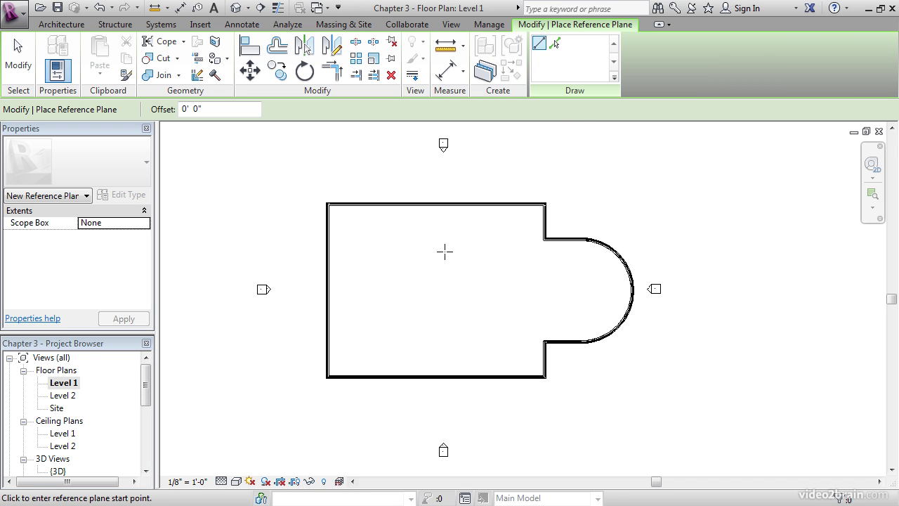
pyautogui.scroll(7, 357, 295)
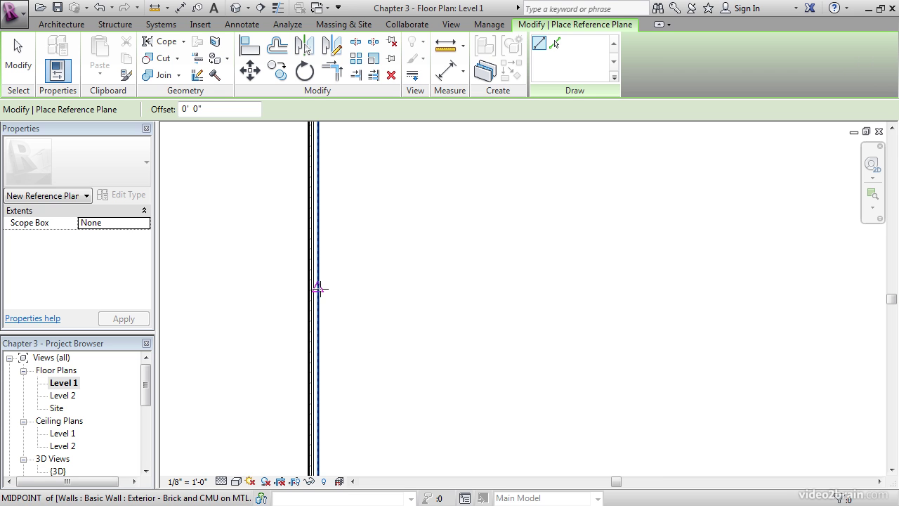
pyautogui.scroll(3, 318, 288)
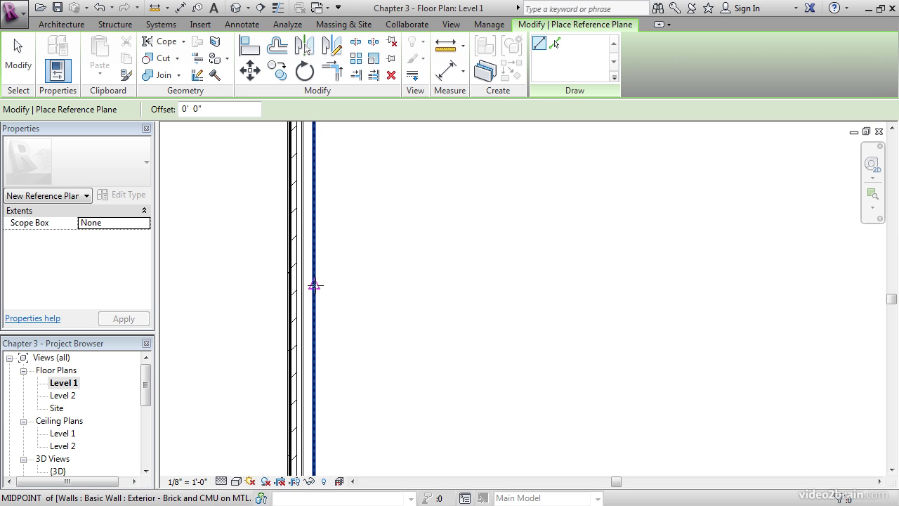
pyautogui.click(314, 284)
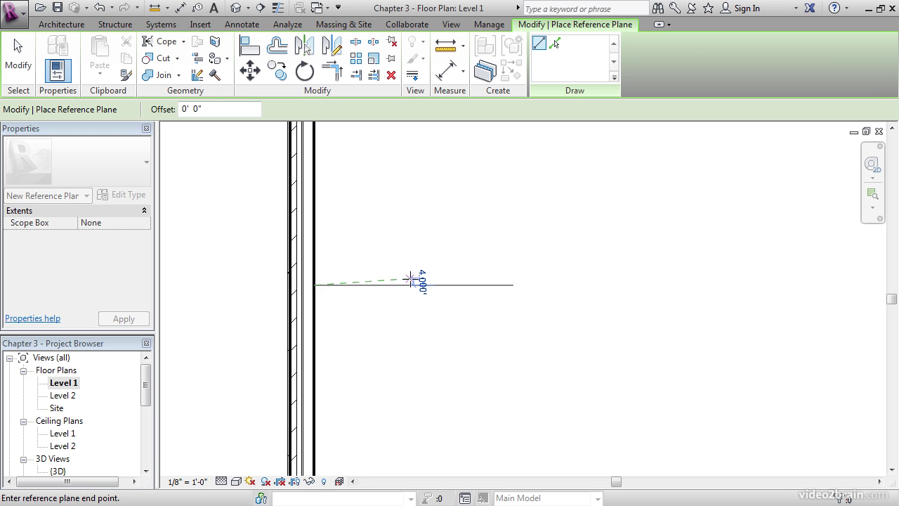
pyautogui.scroll(-5, 412, 281)
pyautogui.scroll(1, 453, 286)
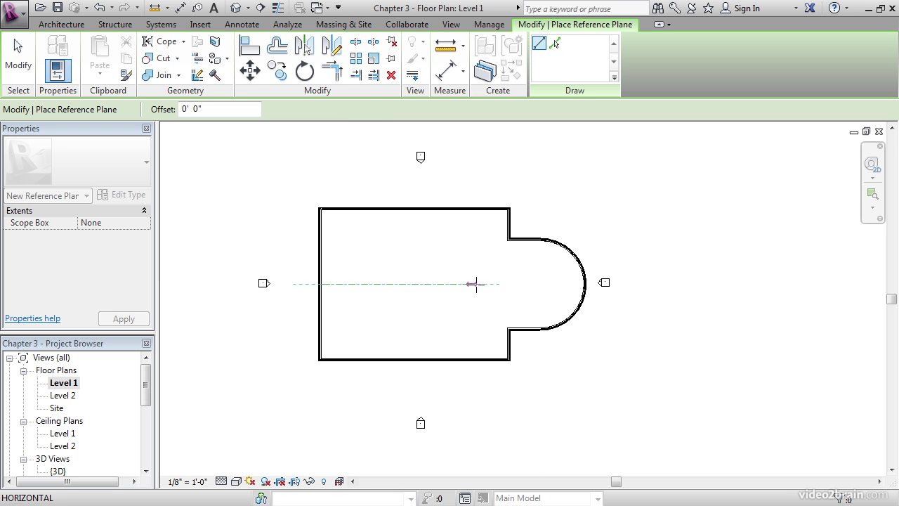
pyautogui.click(639, 284)
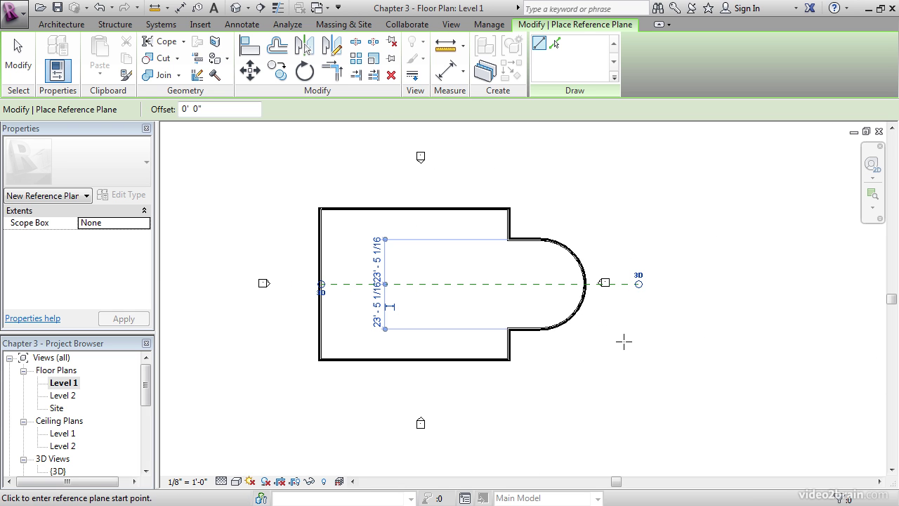
pyautogui.press('Escape')
pyautogui.press('Escape')
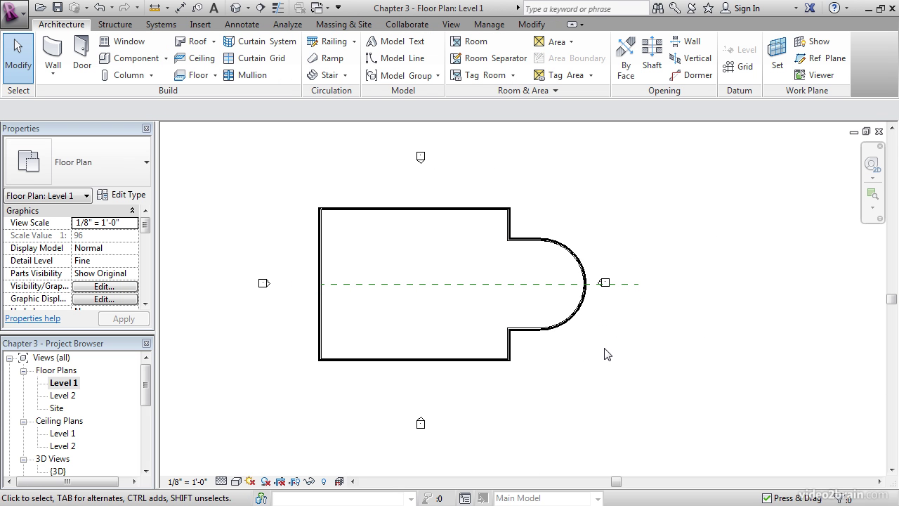
pyautogui.click(484, 288)
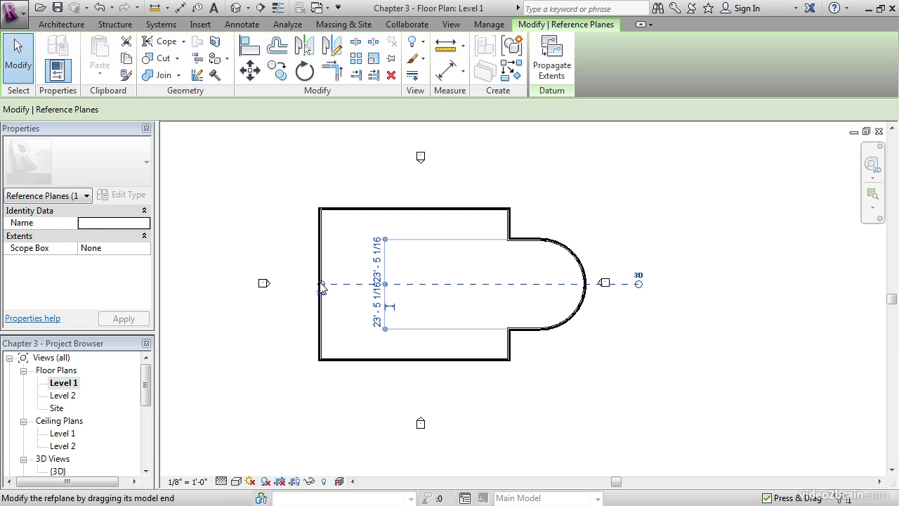
# Stretch the reference plane's left end beyond the west wall so it spans the building
pyautogui.moveTo(322, 285); pyautogui.dragTo(222, 284)
pyautogui.click(224, 328)
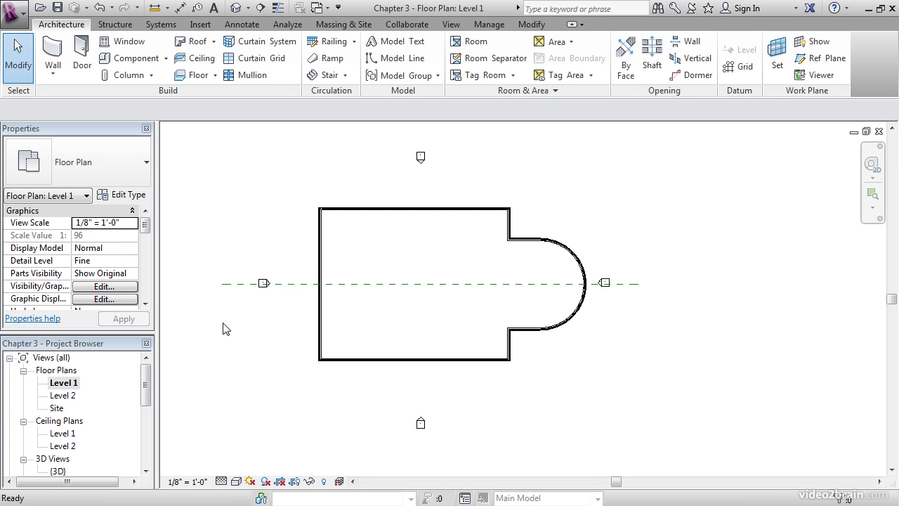
pyautogui.scroll(2, 225, 329)
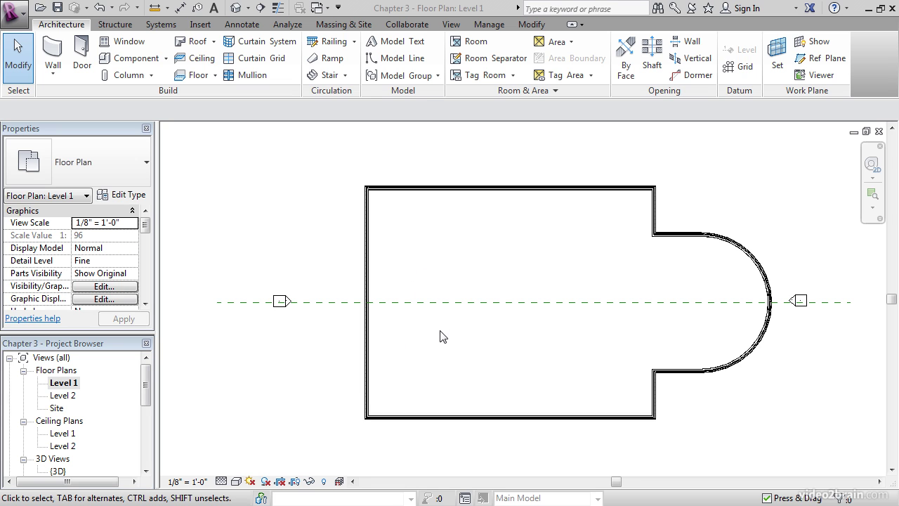
pyautogui.moveTo(480, 349); pyautogui.dragTo(578, 349, button='middle')
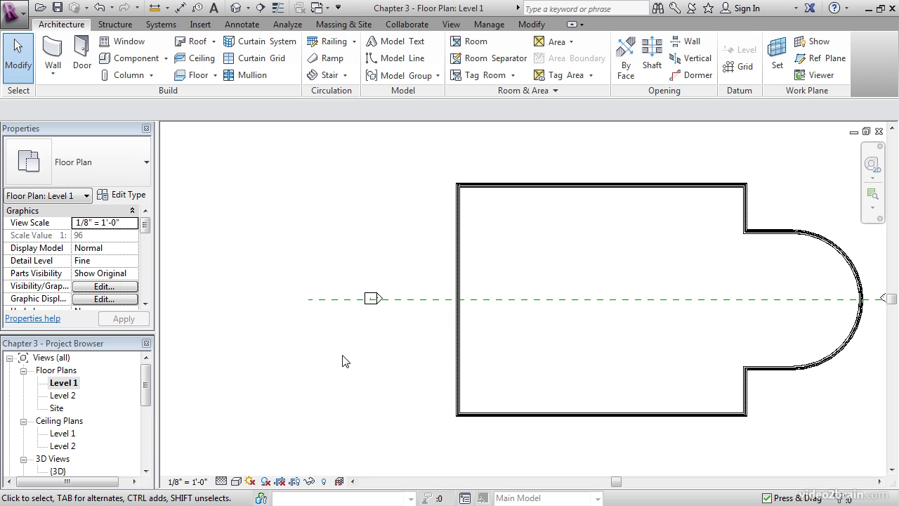
pyautogui.moveTo(564, 357); pyautogui.dragTo(514, 363, button='middle')
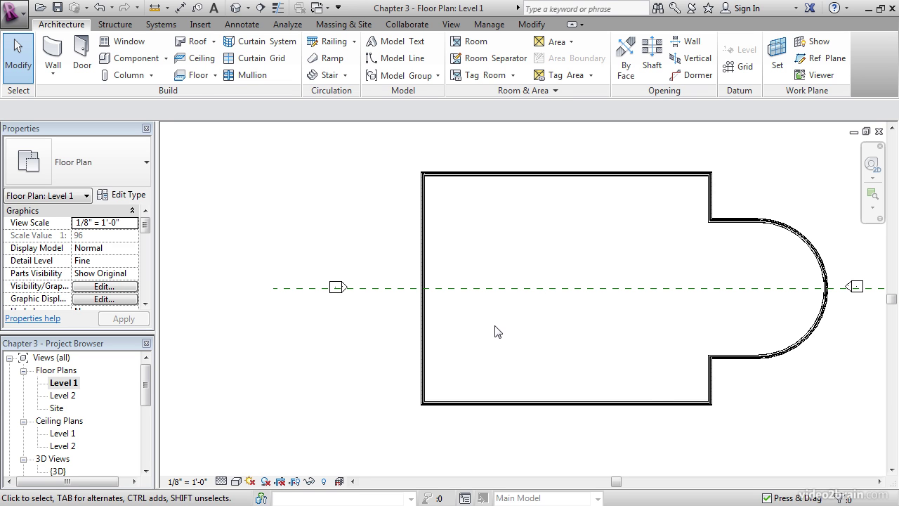
# Pick the central plane with a 15' offset to add reference planes above and below it
pyautogui.click(507, 288)
pyautogui.rightClick(507, 289)
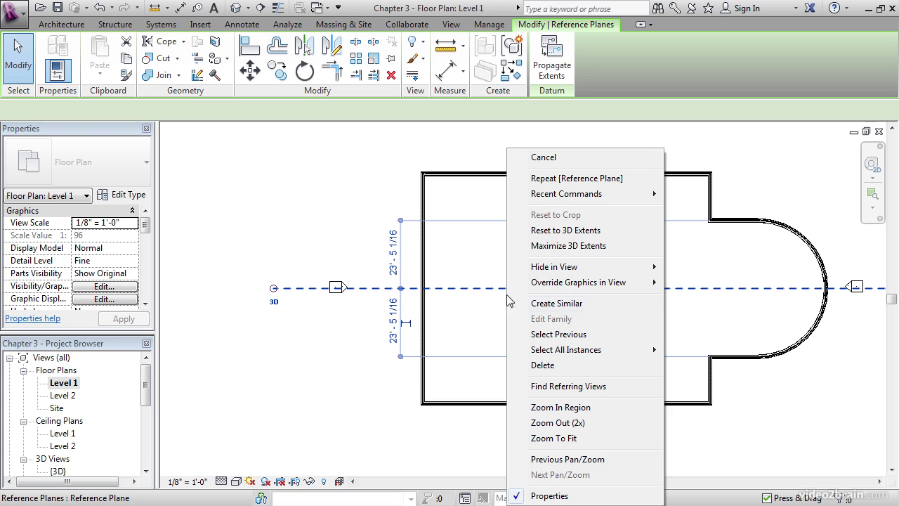
pyautogui.click(553, 304)
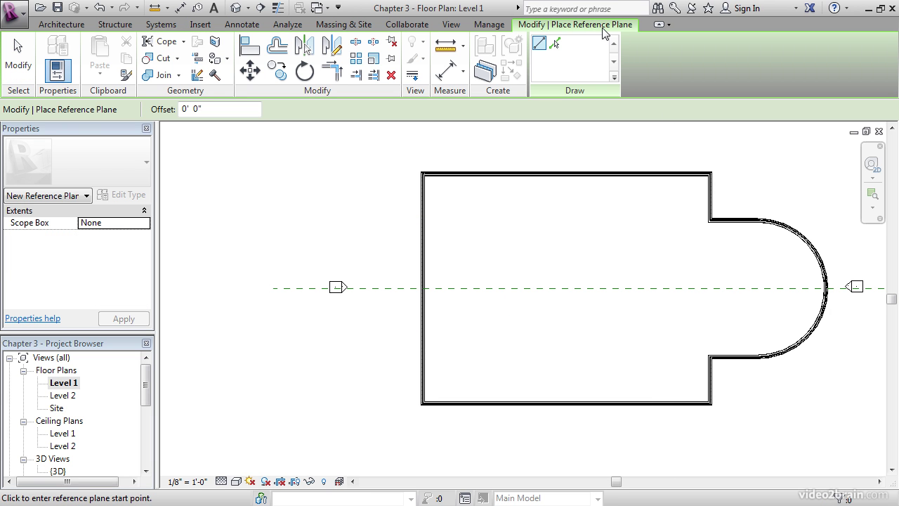
pyautogui.click(555, 44)
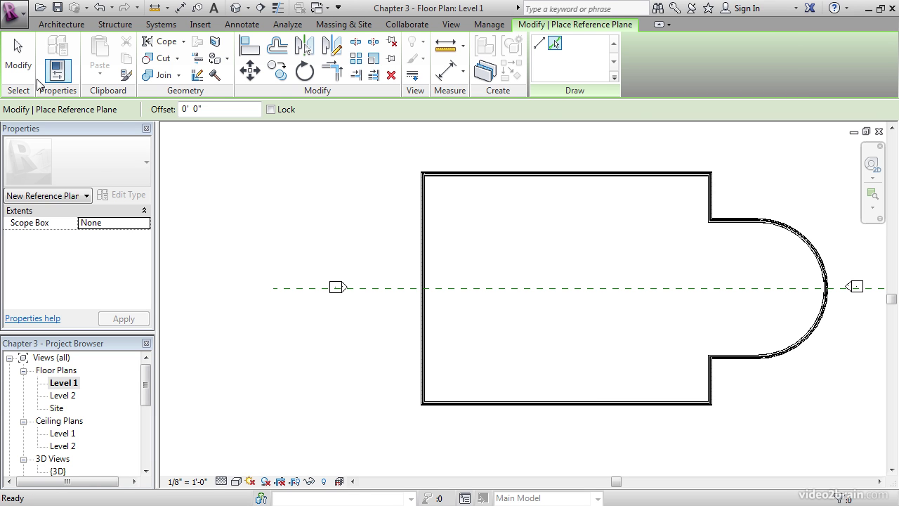
pyautogui.tripleClick(203, 111)
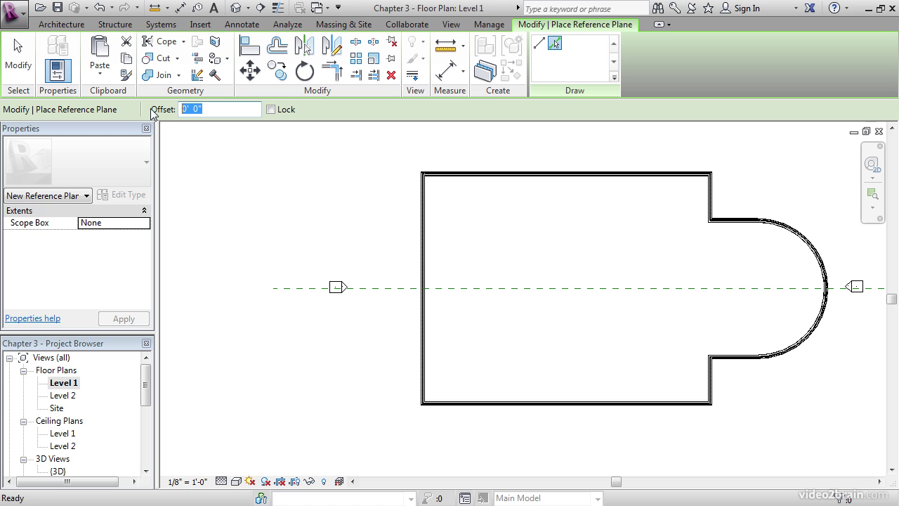
pyautogui.write('15')
pyautogui.press('Return')
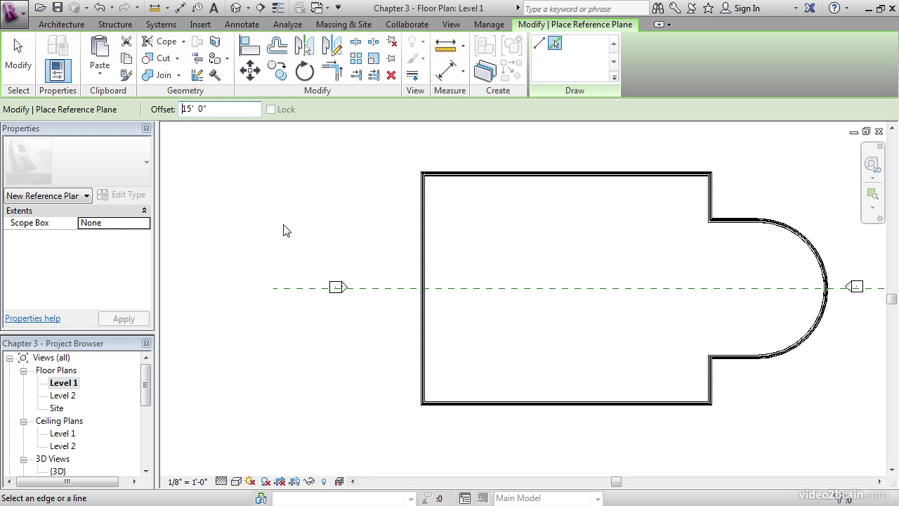
pyautogui.click(503, 288)
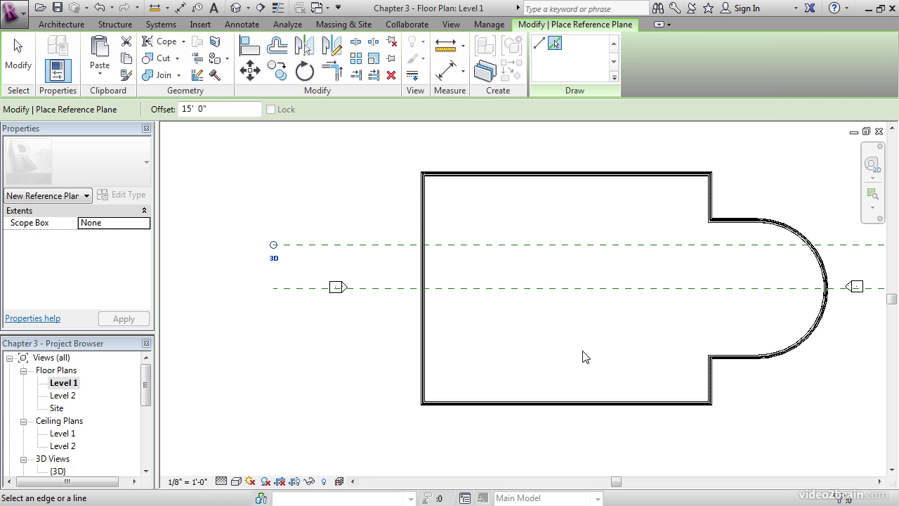
pyautogui.click(499, 294)
# Give the middle reference plane the name 'Center of West Wing' in Properties and apply it
pyautogui.press('Escape')
pyautogui.press('Escape')
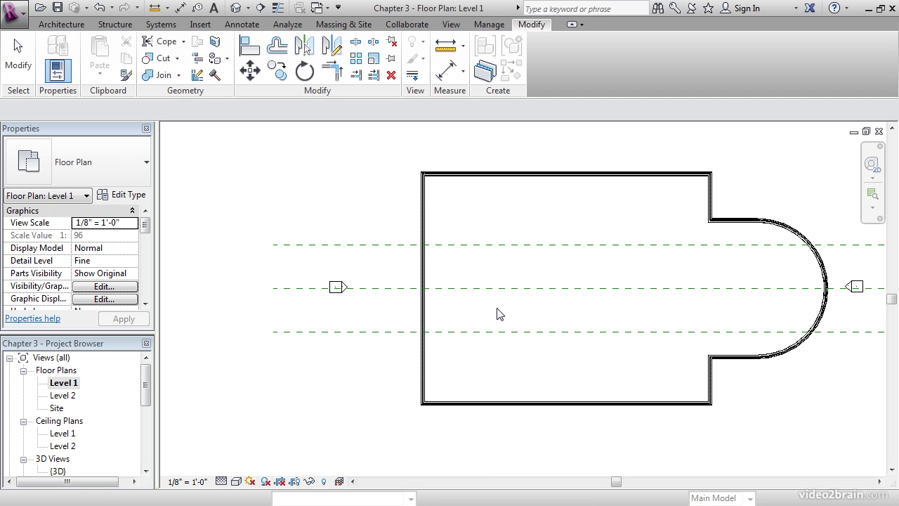
pyautogui.moveTo(497, 314); pyautogui.dragTo(449, 318, button='middle')
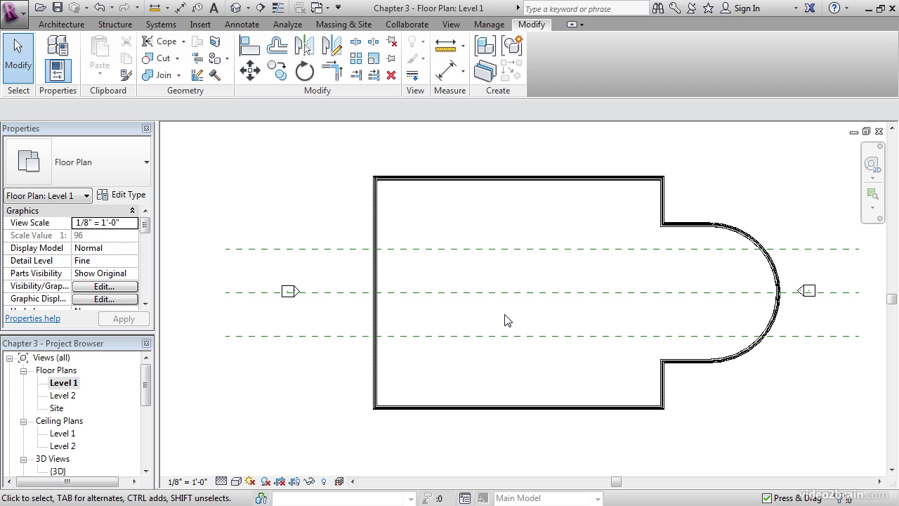
pyautogui.click(517, 294)
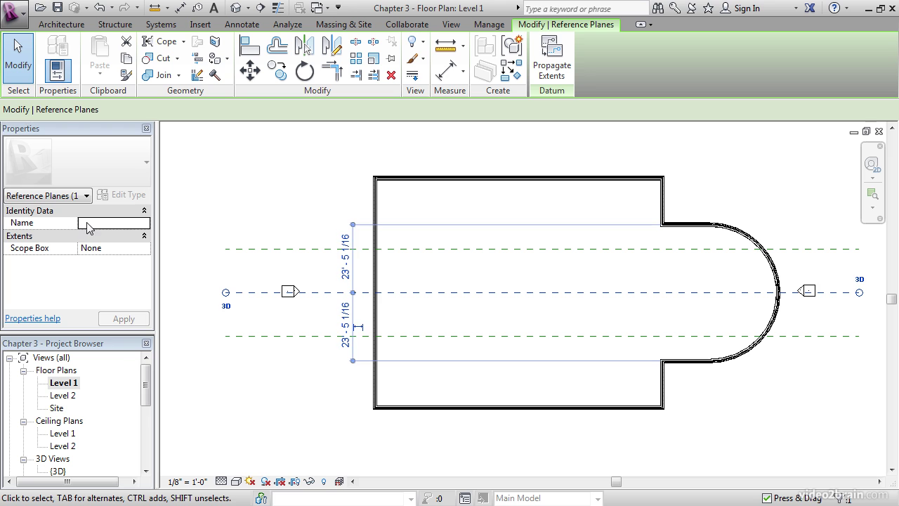
pyautogui.click(93, 224)
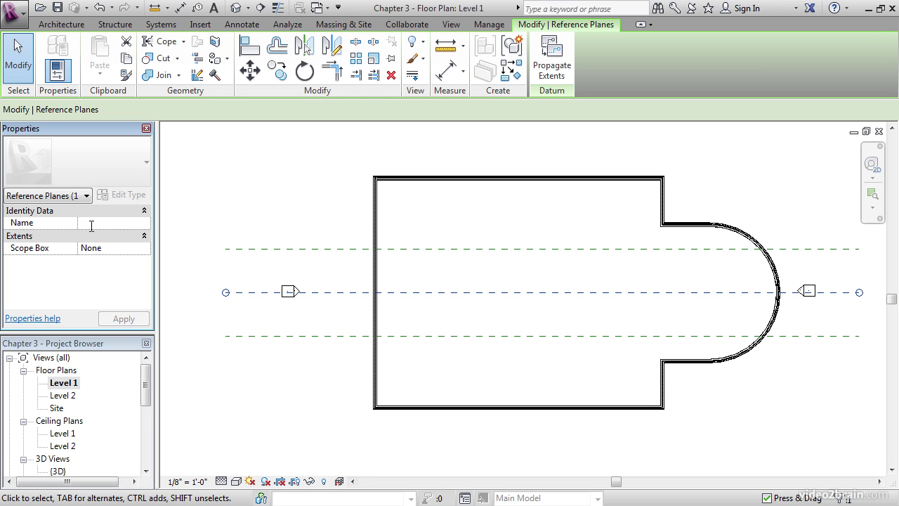
pyautogui.write('Center')
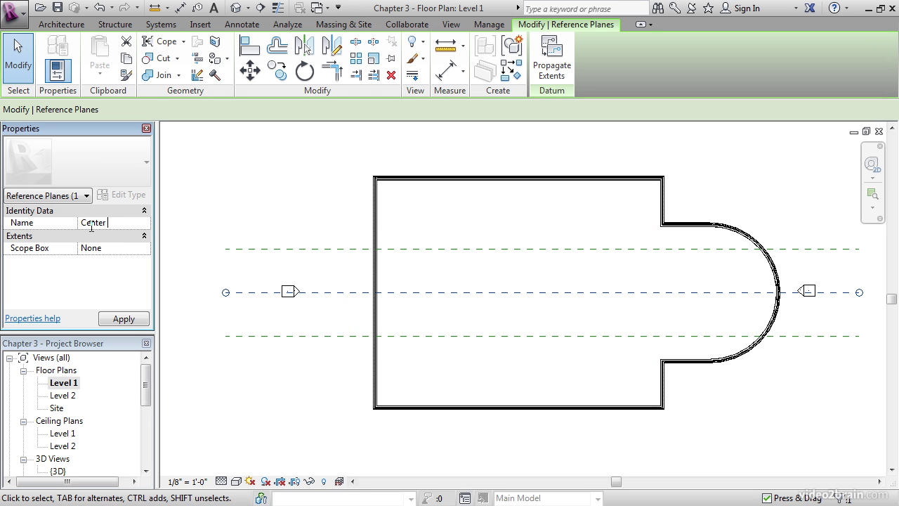
pyautogui.write(' of West Wing')
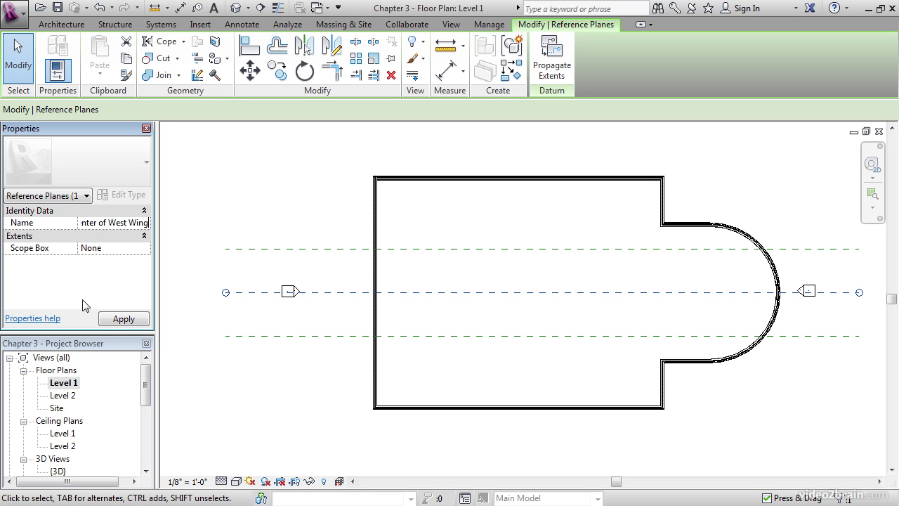
pyautogui.click(106, 319)
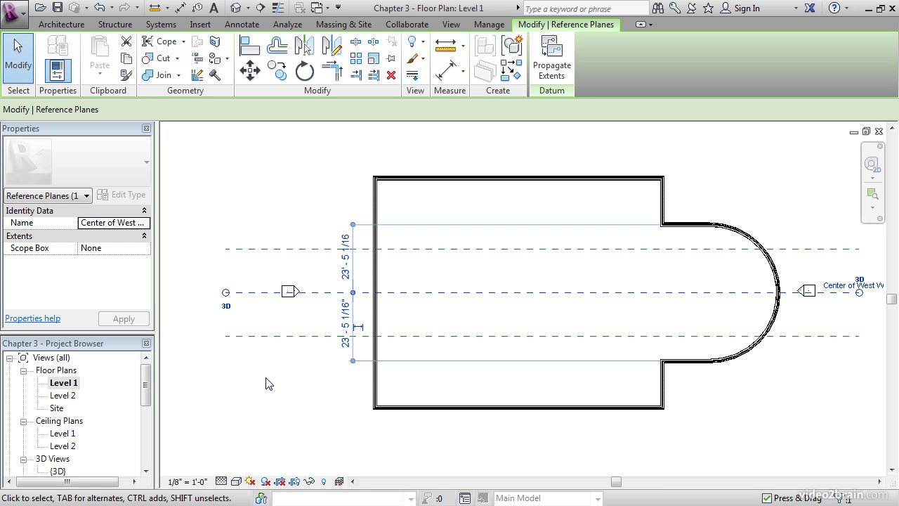
pyautogui.click(267, 384)
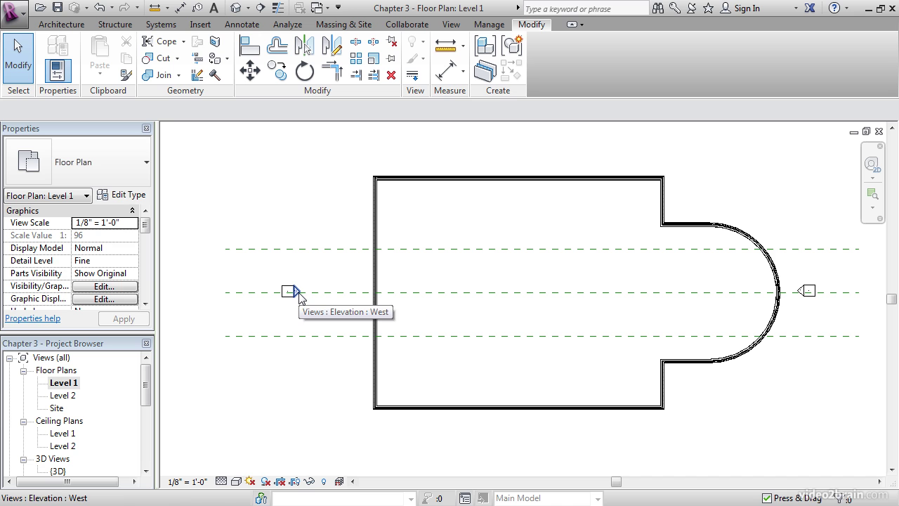
pyautogui.scroll(2, 314, 323)
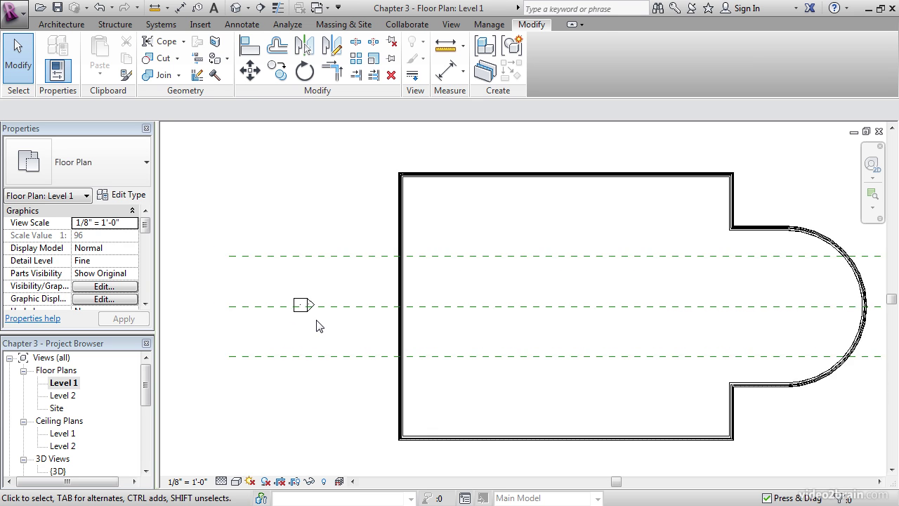
pyautogui.scroll(4, 316, 325)
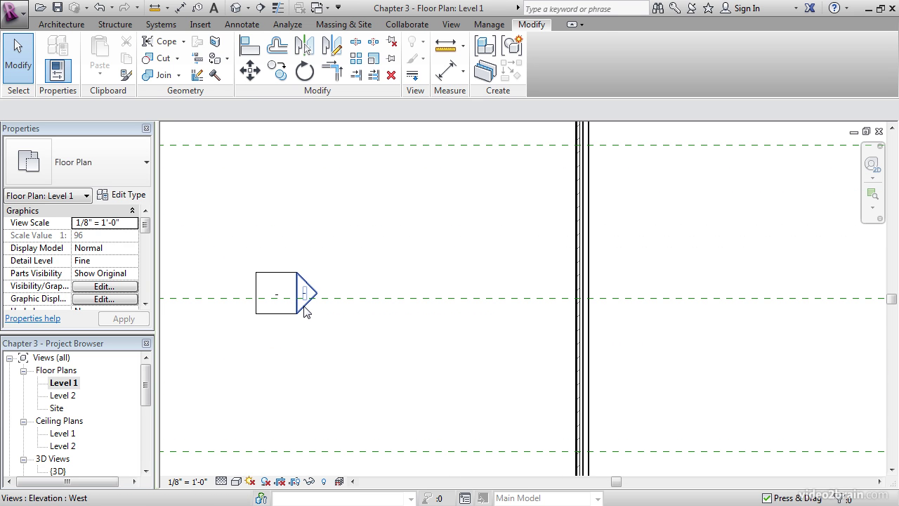
pyautogui.doubleClick(305, 311)
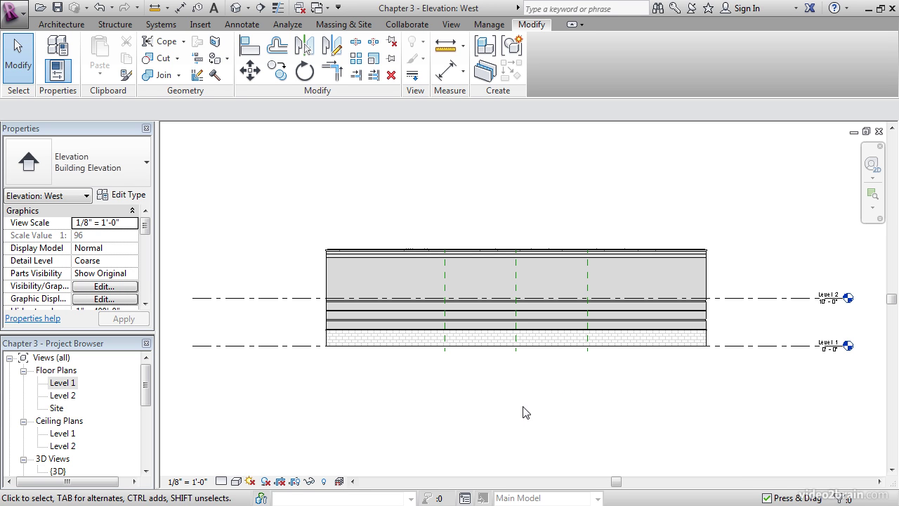
pyautogui.moveTo(526, 412); pyautogui.dragTo(518, 421, button='middle')
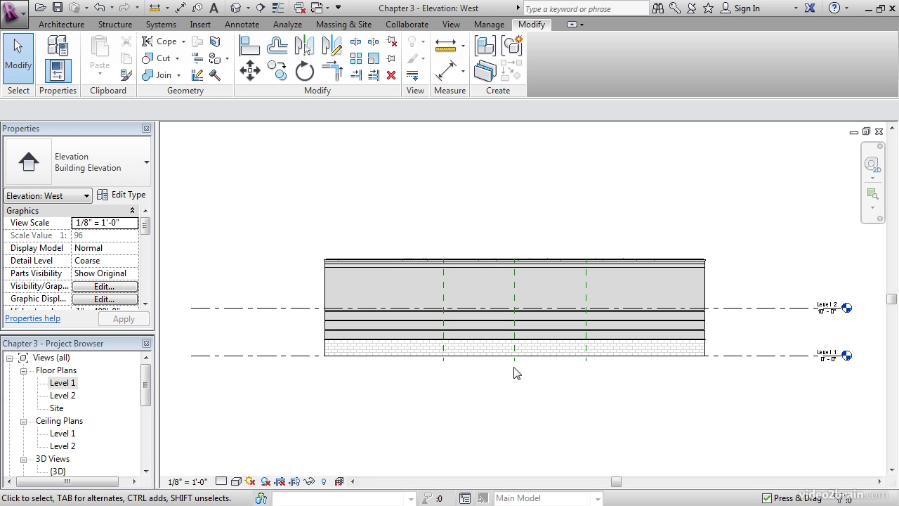
pyautogui.doubleClick(61, 383)
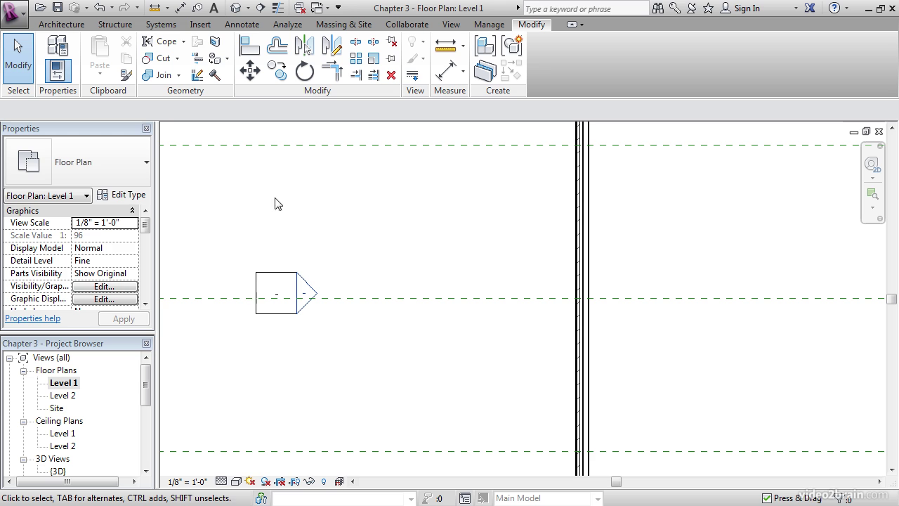
pyautogui.press('z')
pyautogui.press('f')
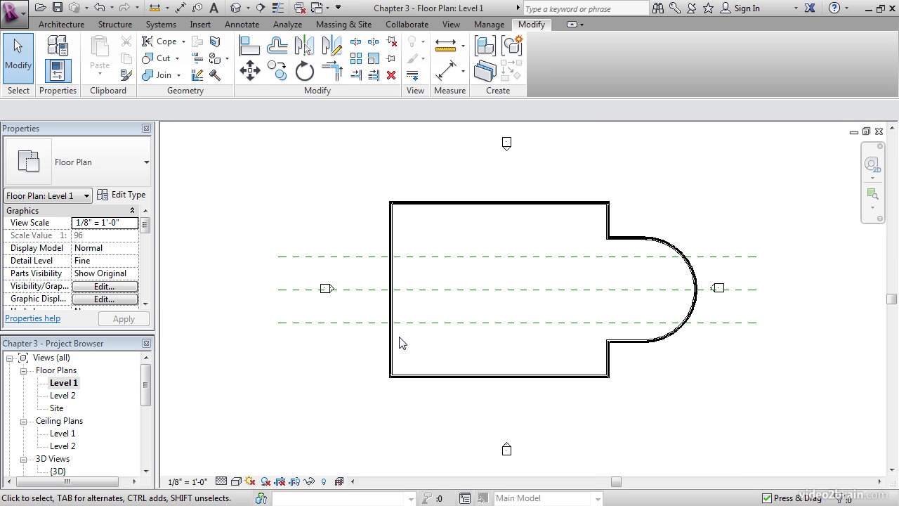